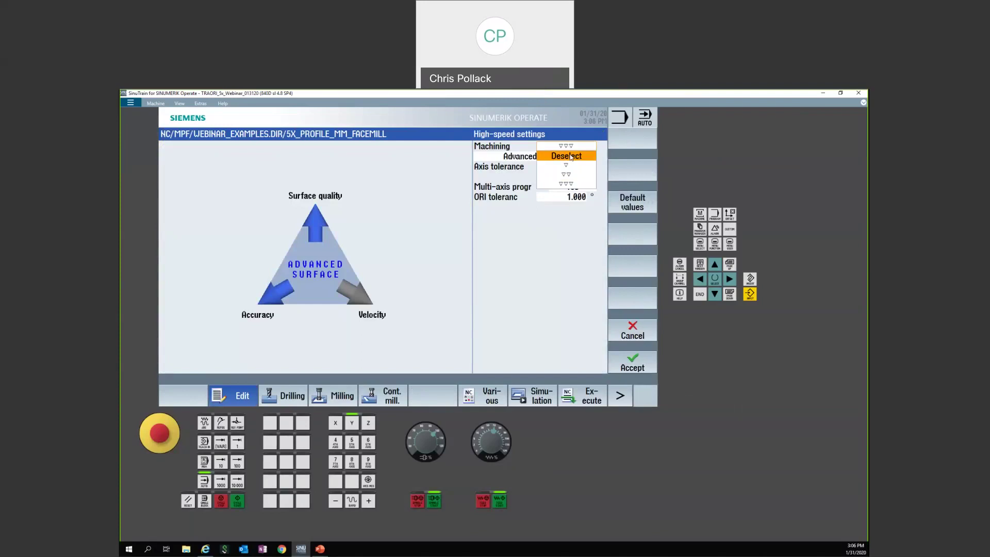
- Apply Deselect as the machining mode in CYCLE832 and comment out the ORISON line with a semicolon
left_click(632, 361)
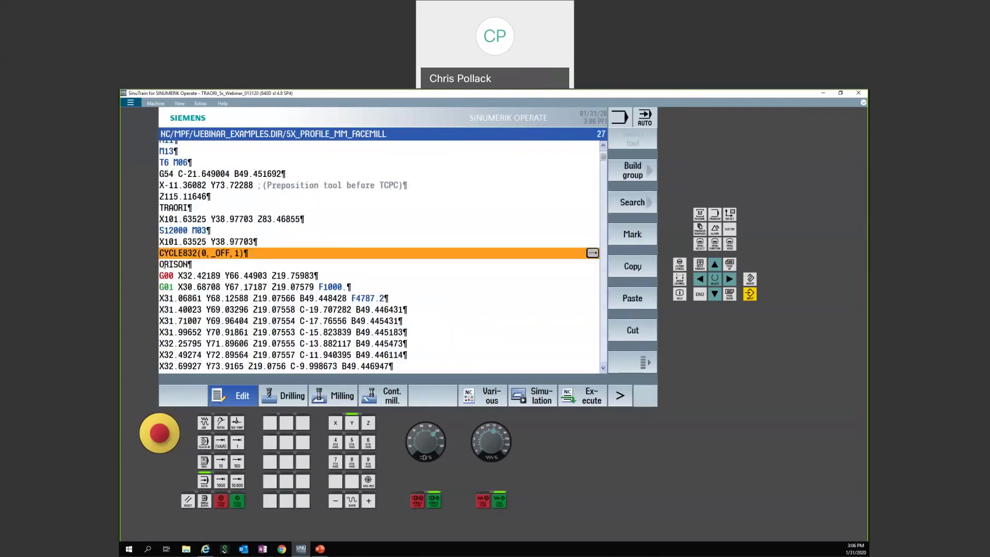
key("Down")
type(";")
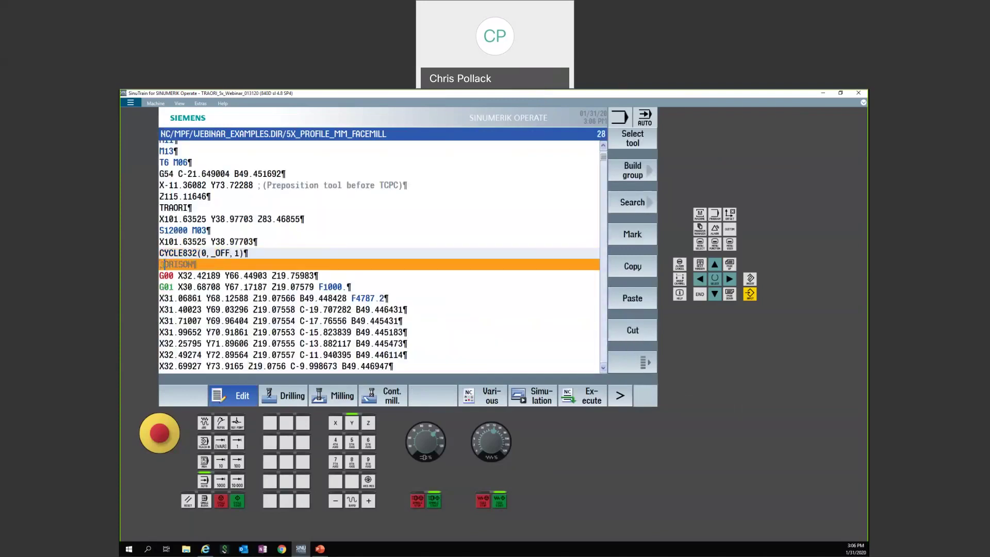
- Load 5X_PROFILE_MM_FACEMILL for execution and run it from the start with simultaneous recording, then exit the recording view
scroll(253, 237, "up", 5)
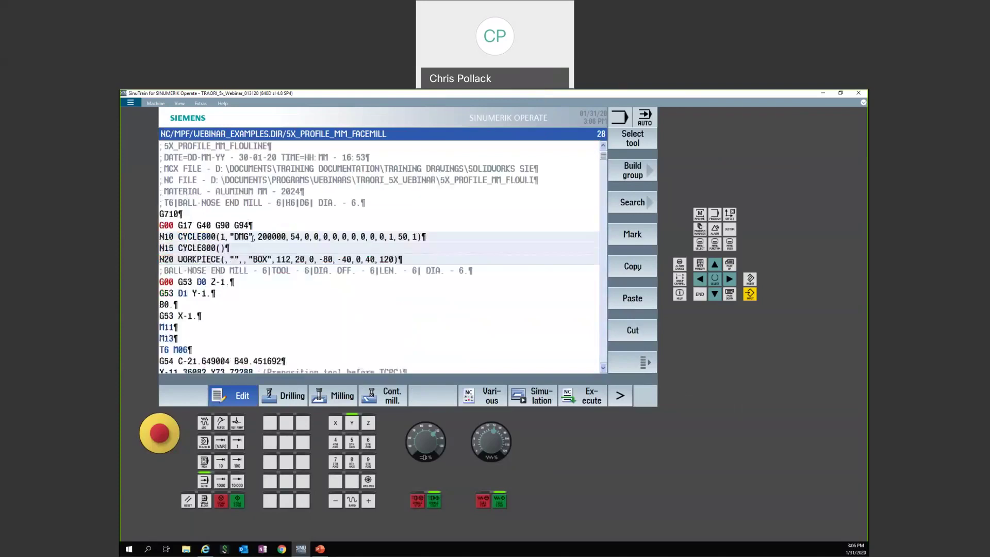
left_click(591, 400)
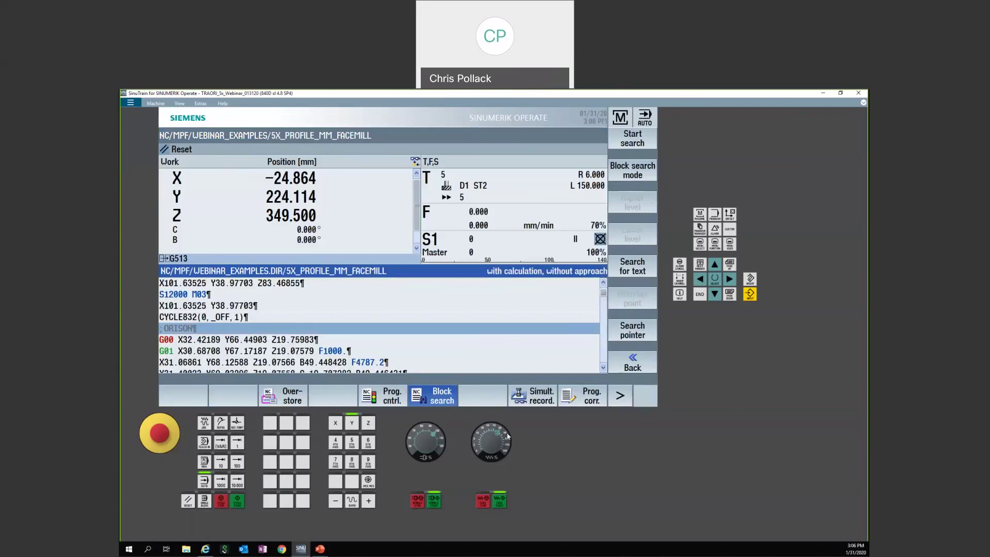
scroll(503, 453, "up", 8)
scroll(498, 457, "down", 1)
left_click(533, 396)
left_click(237, 502)
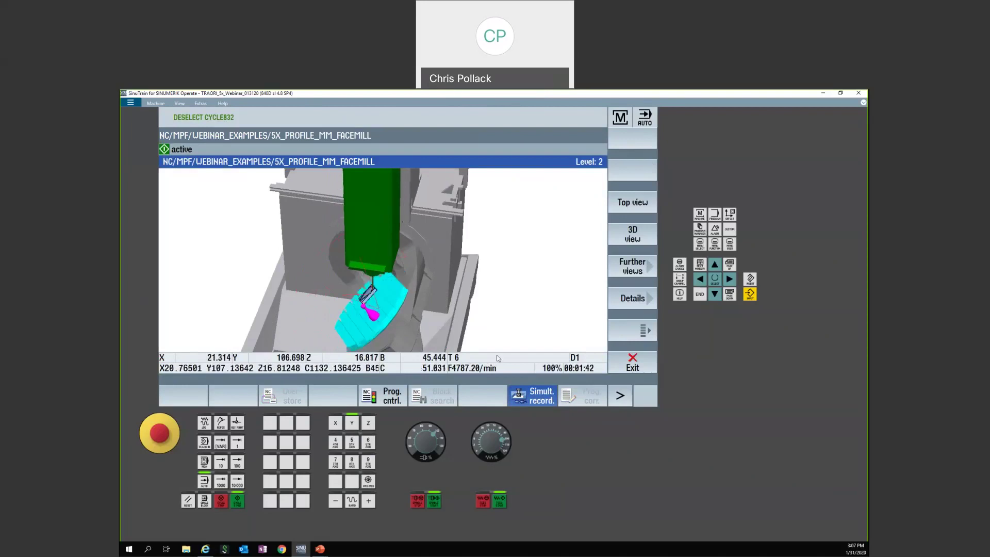
left_click(642, 364)
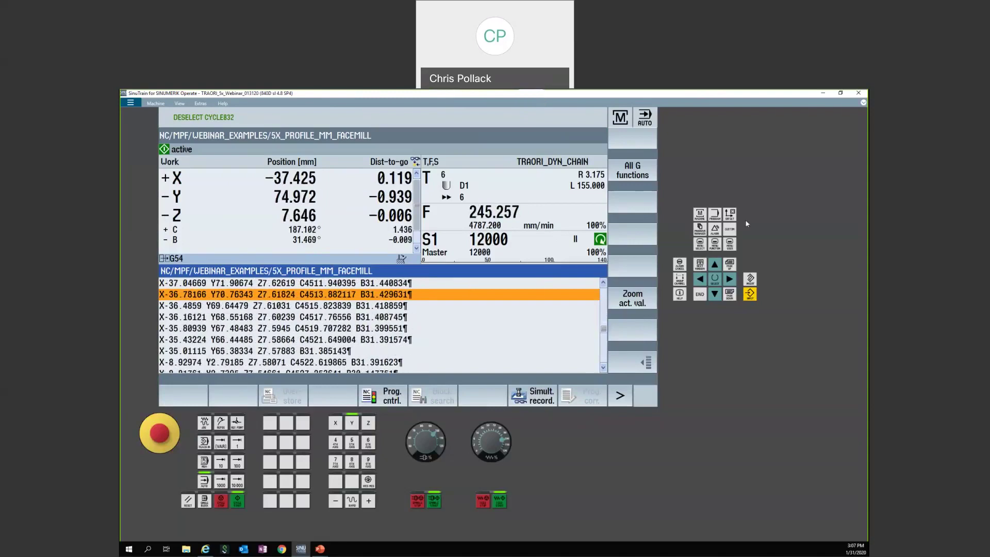
- Display the control's system utilization in the diagnostics area while the program runs
left_click(715, 229)
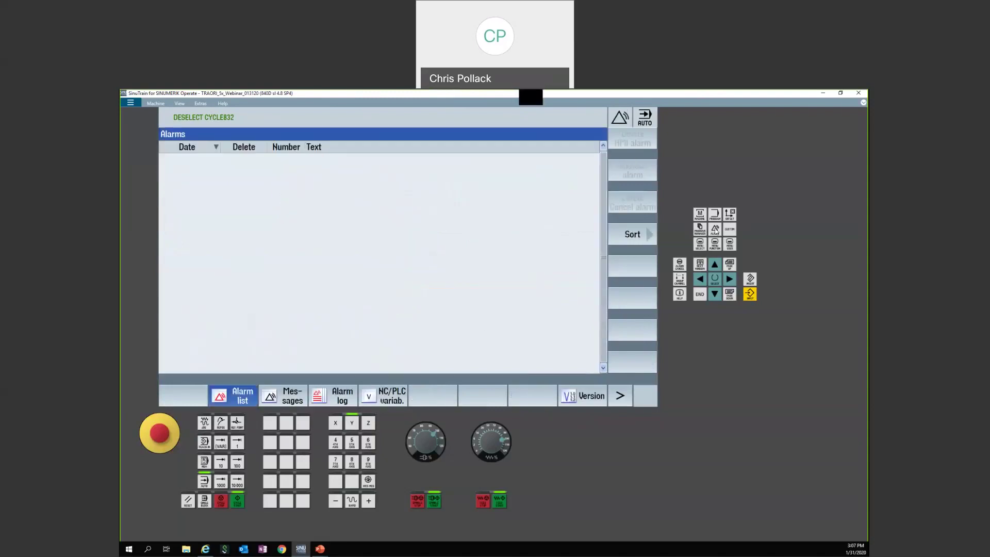
left_click(621, 402)
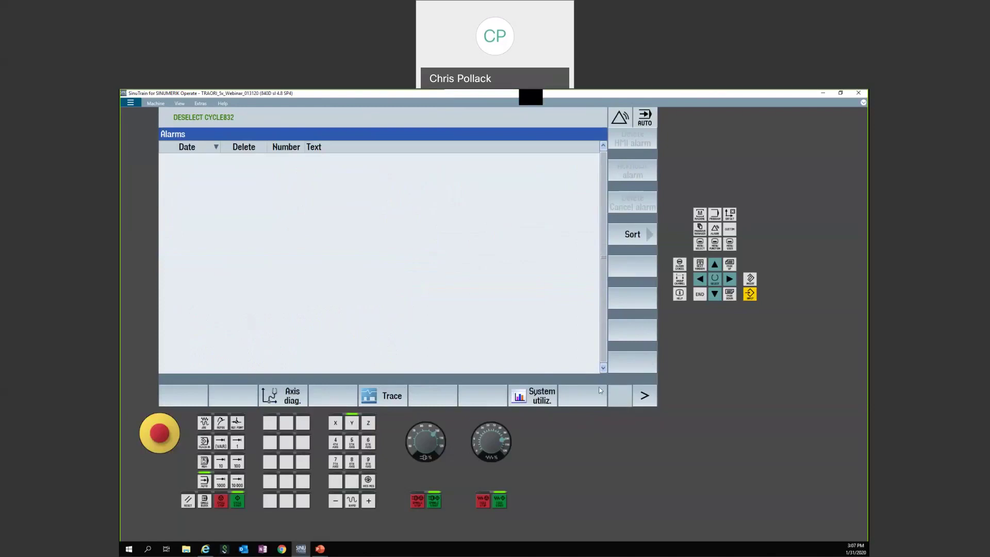
left_click(529, 401)
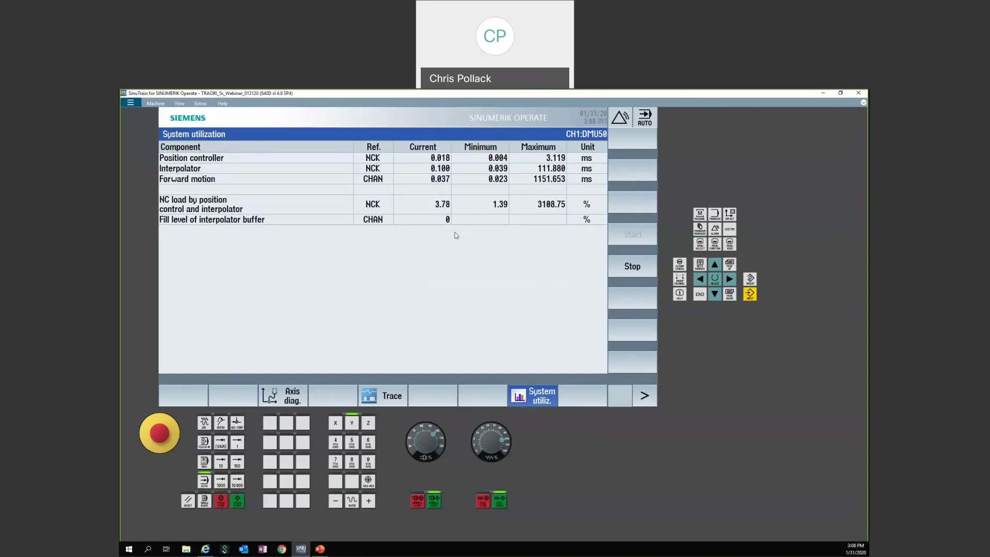
- Return to the machine area and display the time counter to check the program run time
left_click(699, 215)
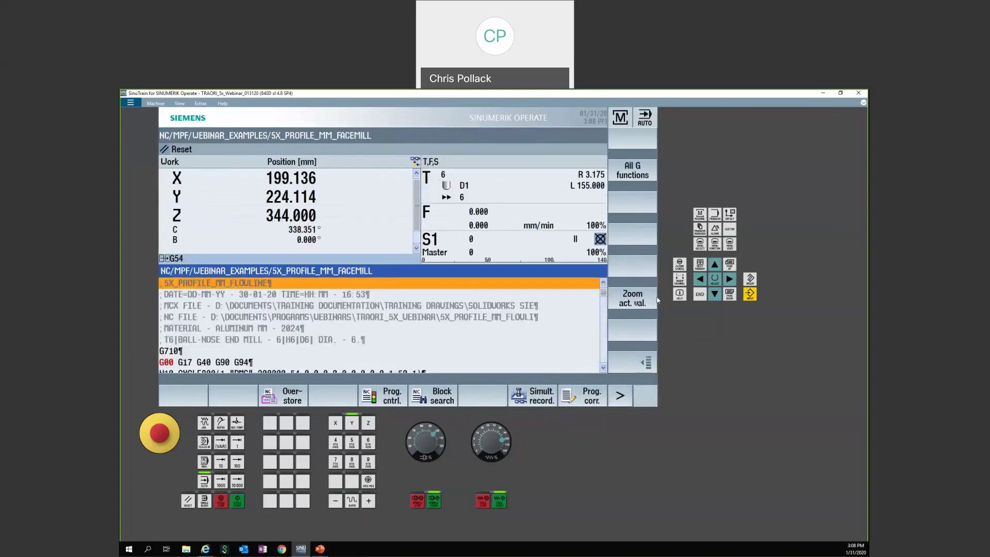
left_click(645, 362)
left_click(638, 235)
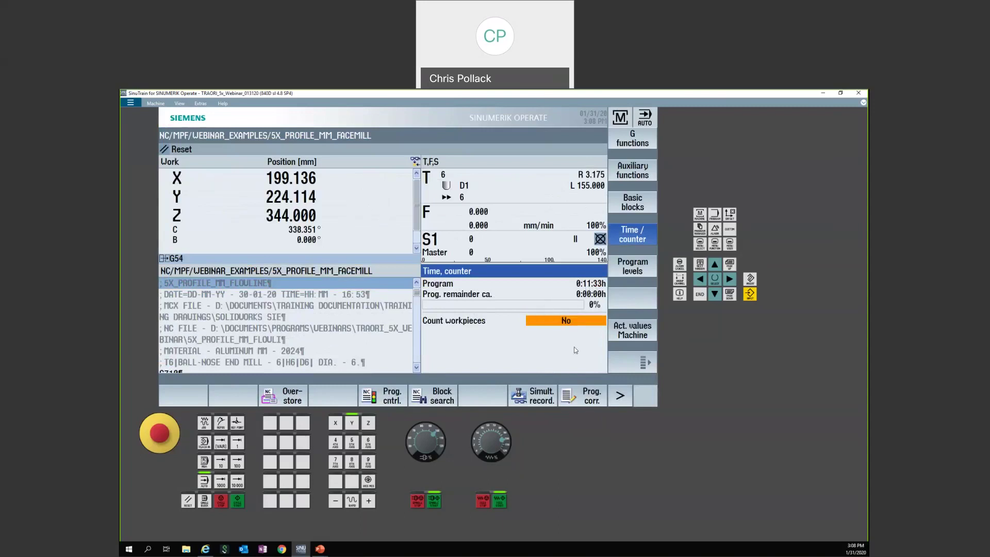
- Correct the program's CYCLE832 call to finish machining (▽▽▽) and apply the default values with 0.010 axis tolerance
left_click(590, 398)
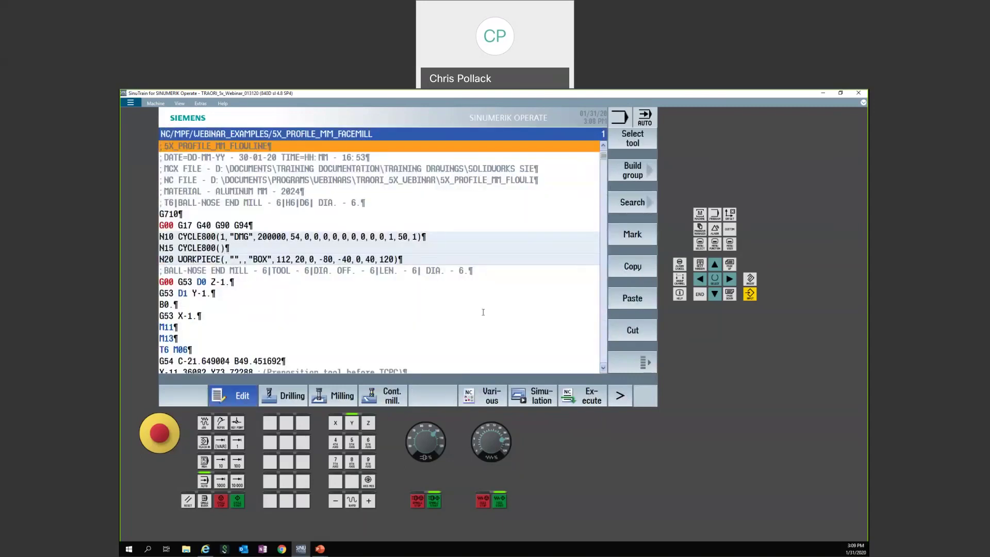
scroll(483, 312, "down", 2)
scroll(483, 312, "down", 4)
left_click(380, 300)
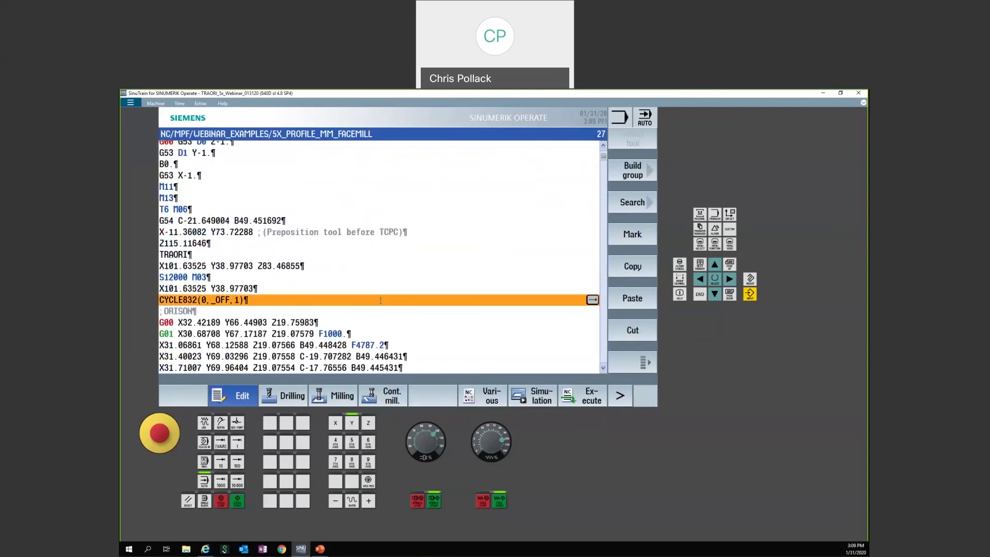
left_click(593, 301)
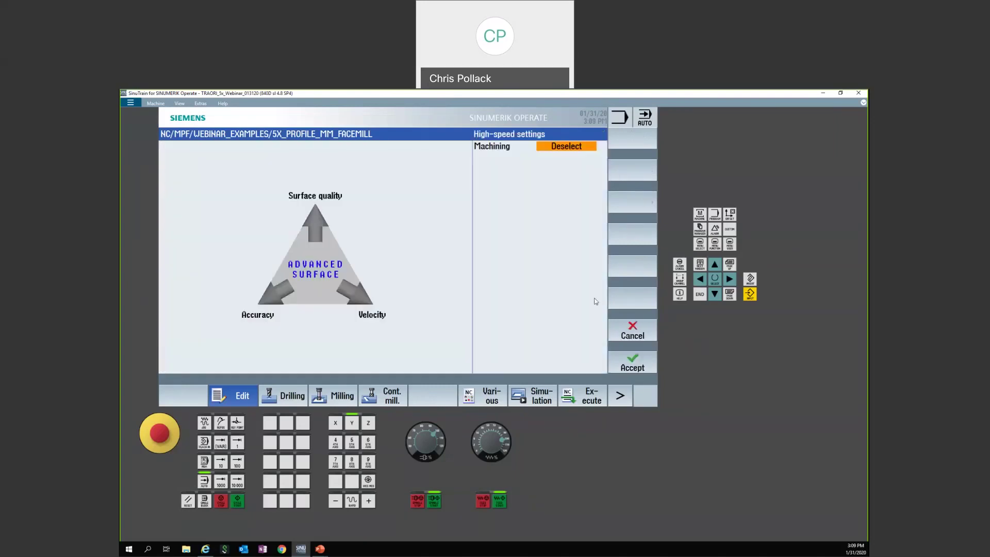
left_click(564, 146)
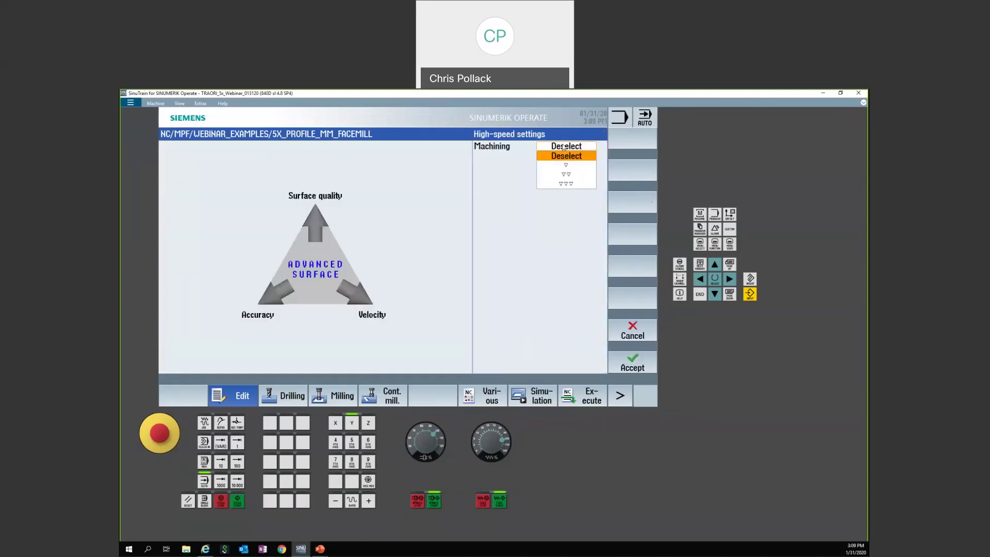
left_click(572, 184)
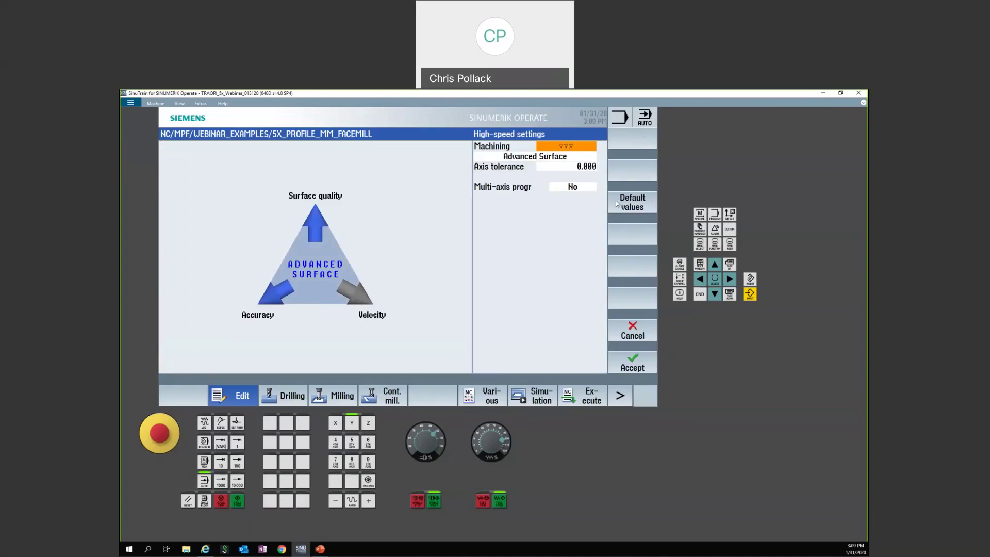
left_click(644, 207)
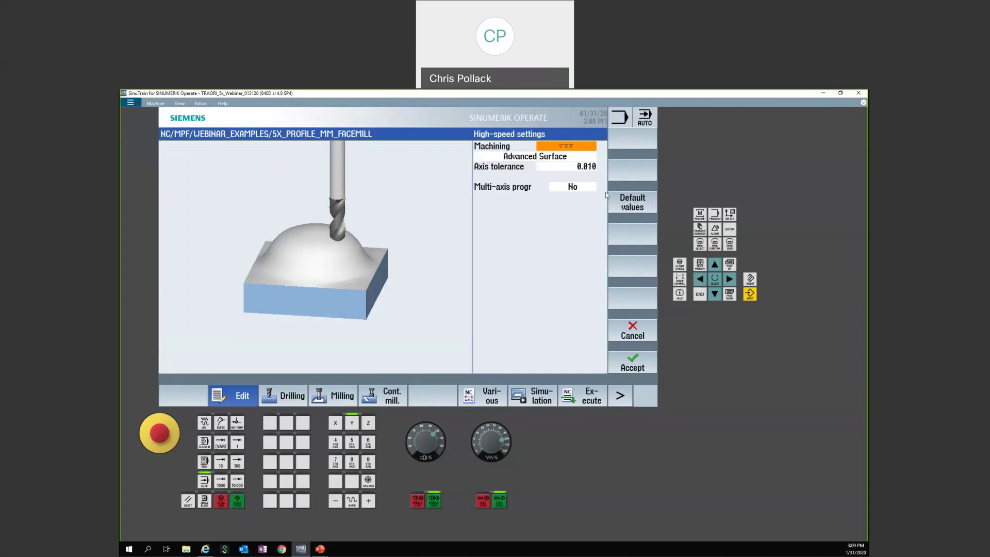
- Enable multi-axis programming in the high-speed settings with a 1.000° orientation tolerance and accept the cycle
left_click(586, 188)
left_click(586, 187)
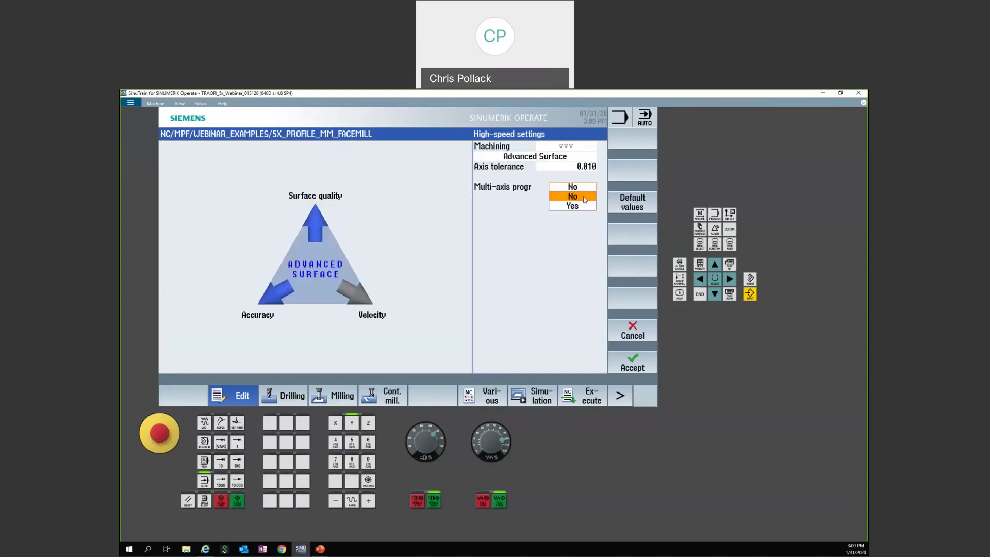
left_click(584, 205)
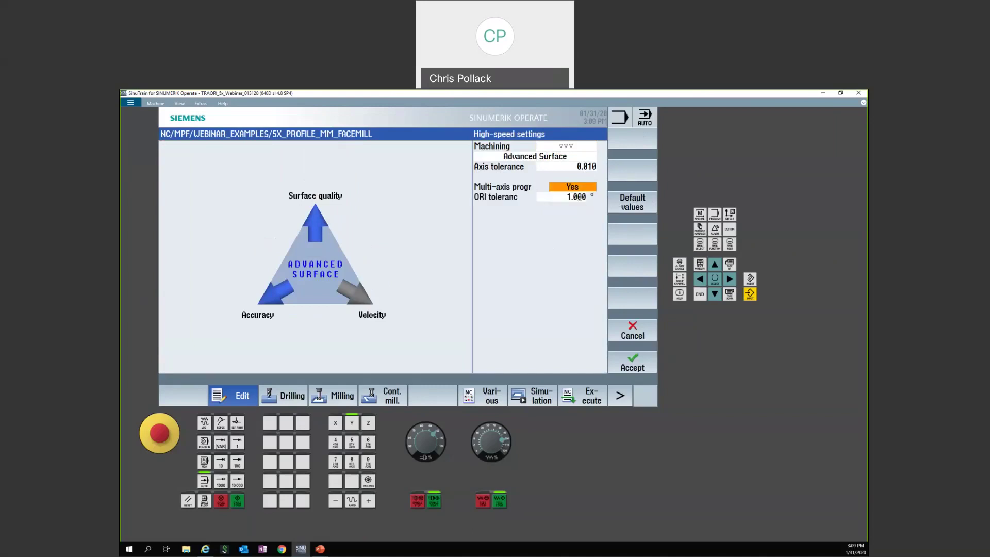
left_click(562, 197)
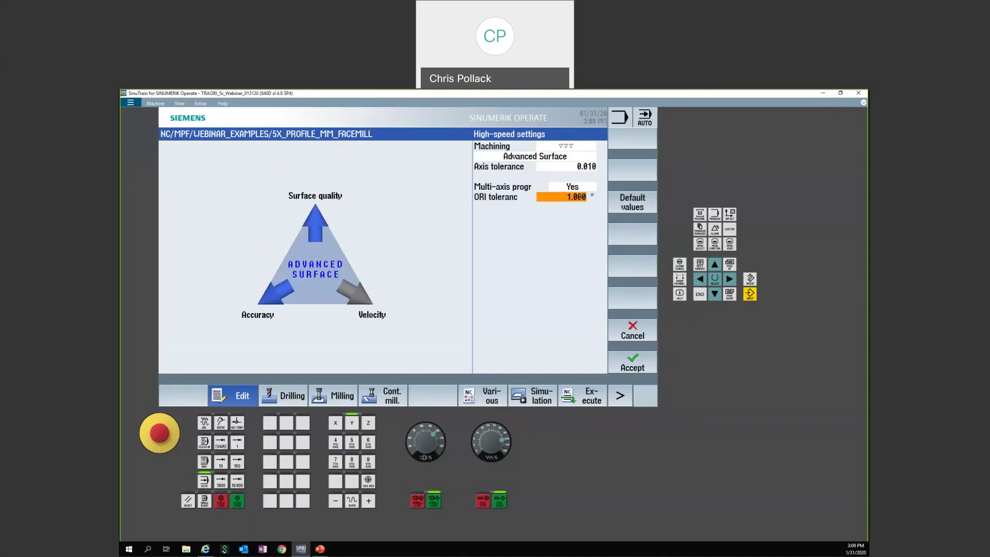
left_click(639, 368)
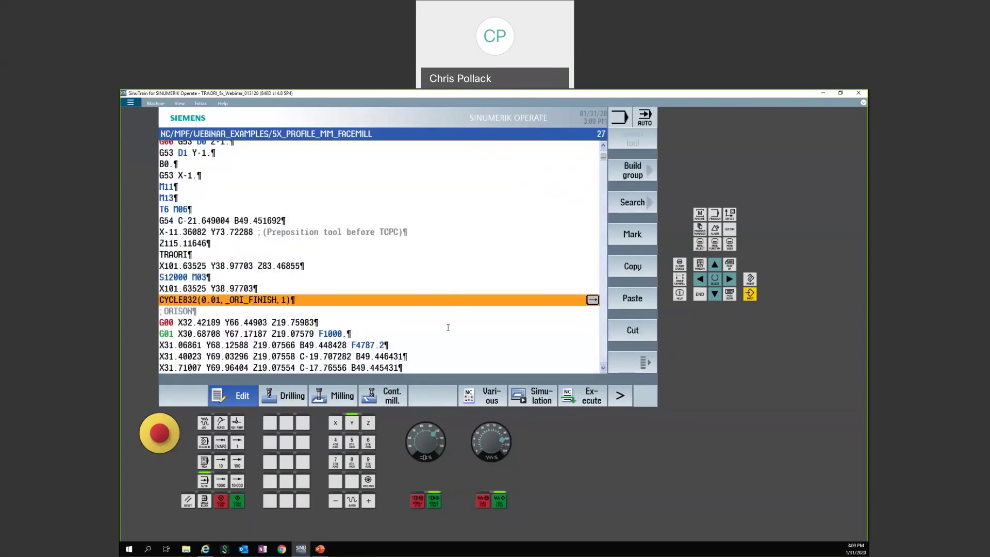
- Run the corrected program with simultaneous recording and return to the time counter display
left_click(593, 400)
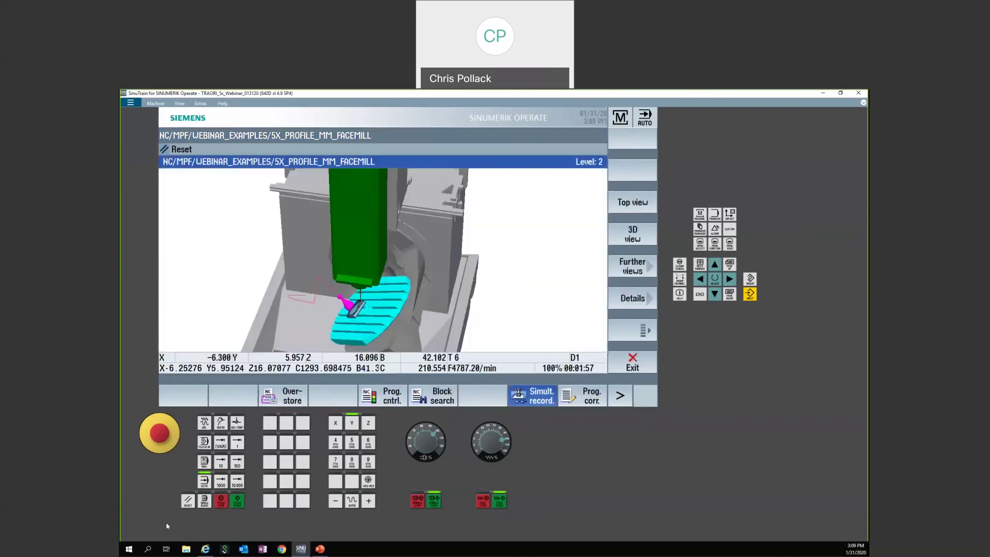
left_click(239, 505)
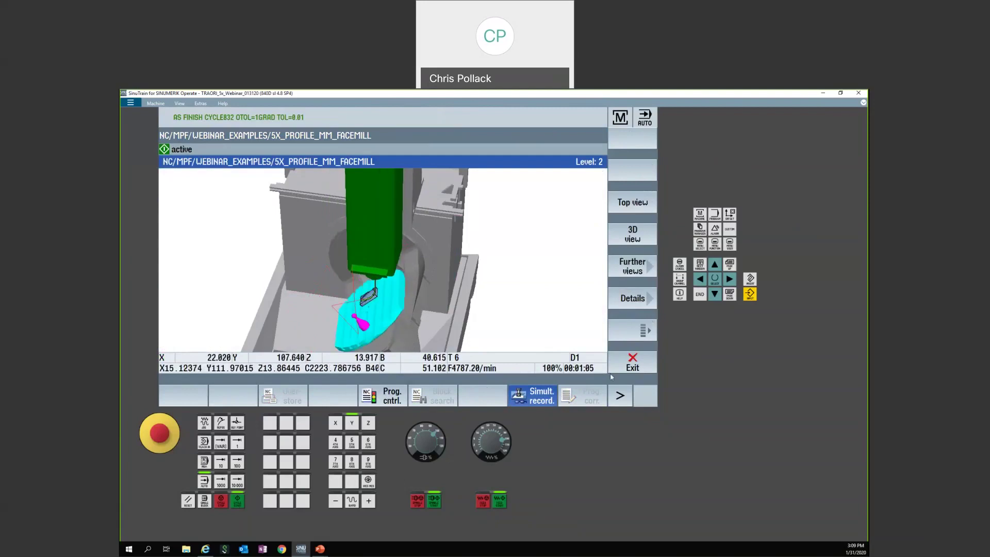
left_click(641, 369)
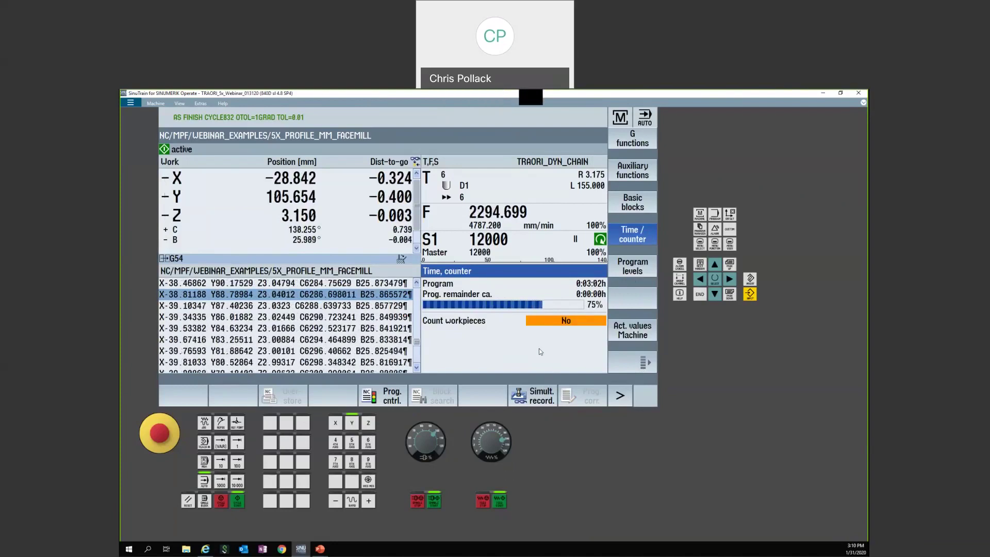
- Examine all active G functions during the run, including the ORISON group, and close the list
left_click(638, 364)
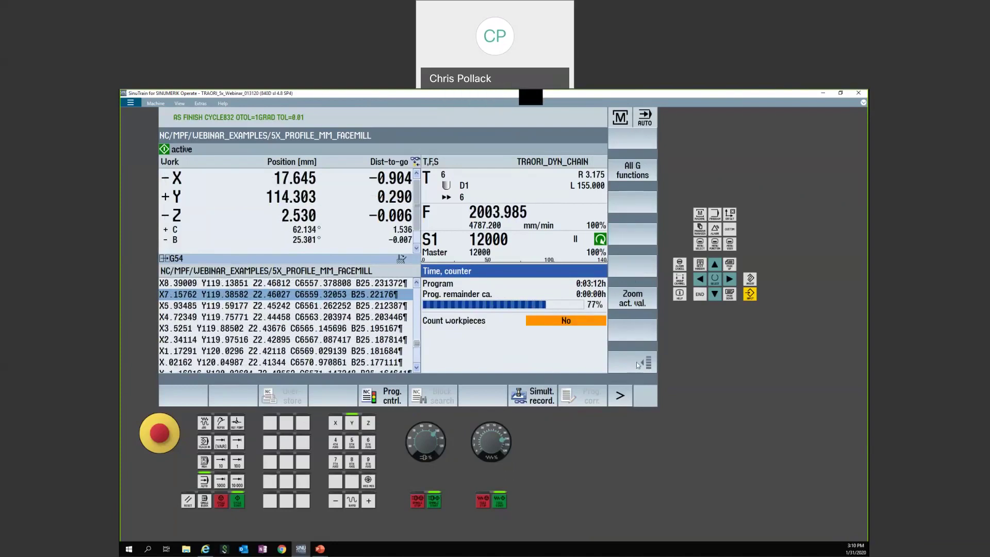
left_click(630, 175)
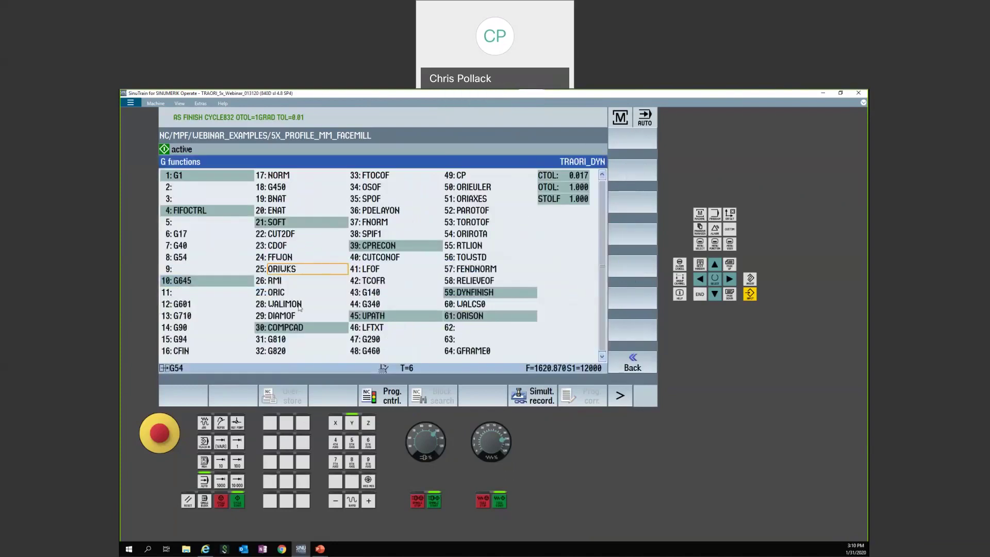
left_click(486, 316)
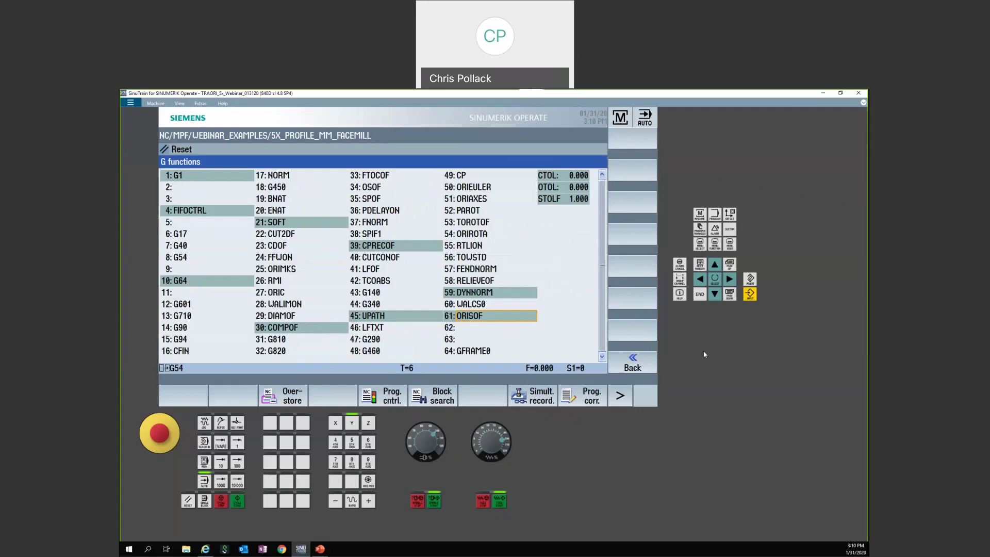
left_click(634, 364)
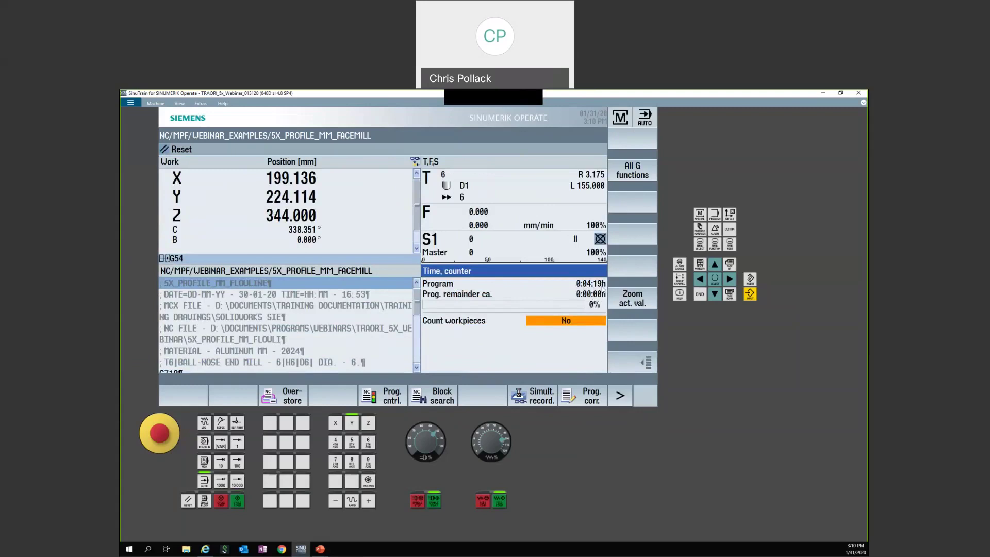
- Reopen the program for correction and uncomment the ORISON line below CYCLE832
left_click(589, 398)
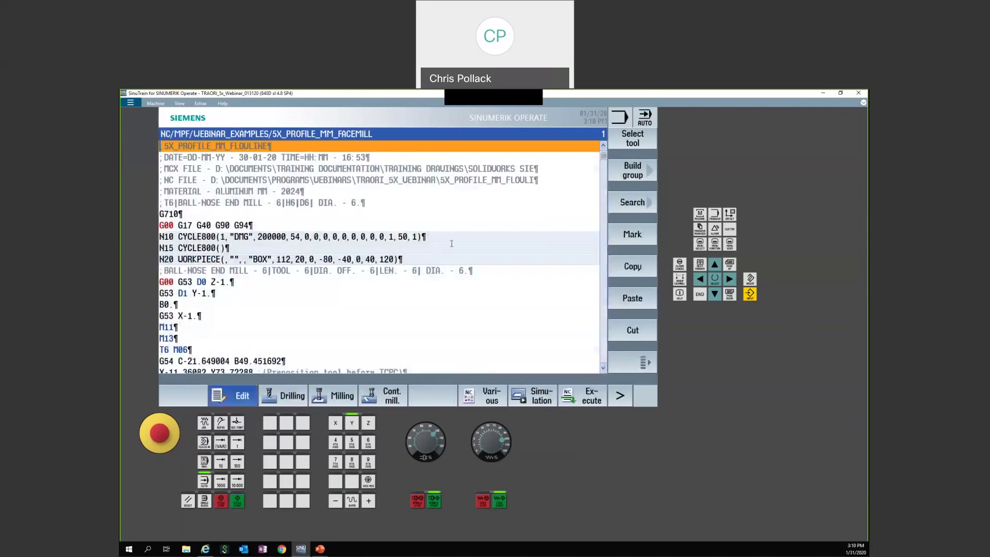
scroll(451, 244, "down", 5)
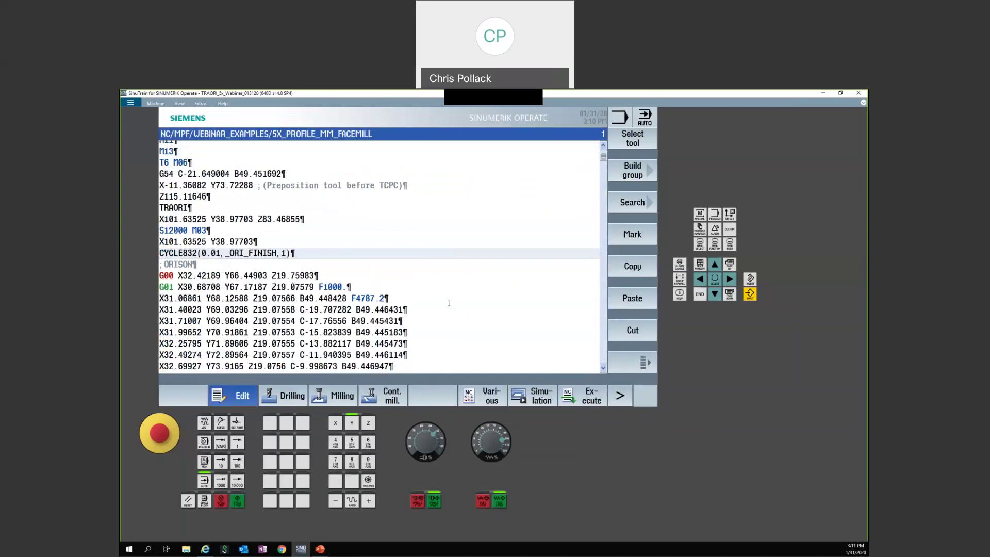
left_click(164, 265)
key("BackSpace")
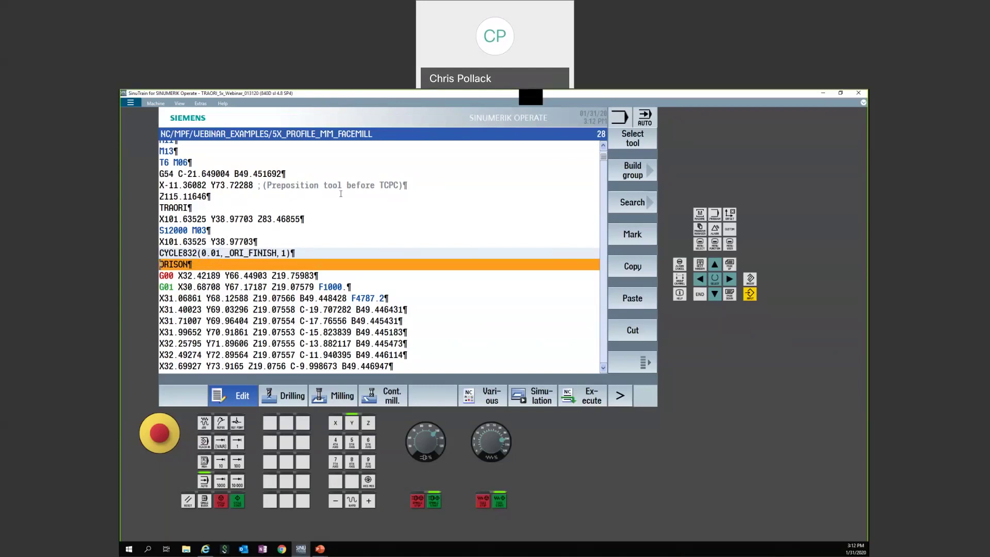
- Switch to the running PowerPoint slide show and advance to the Recommended Default Values slide
left_click(319, 549)
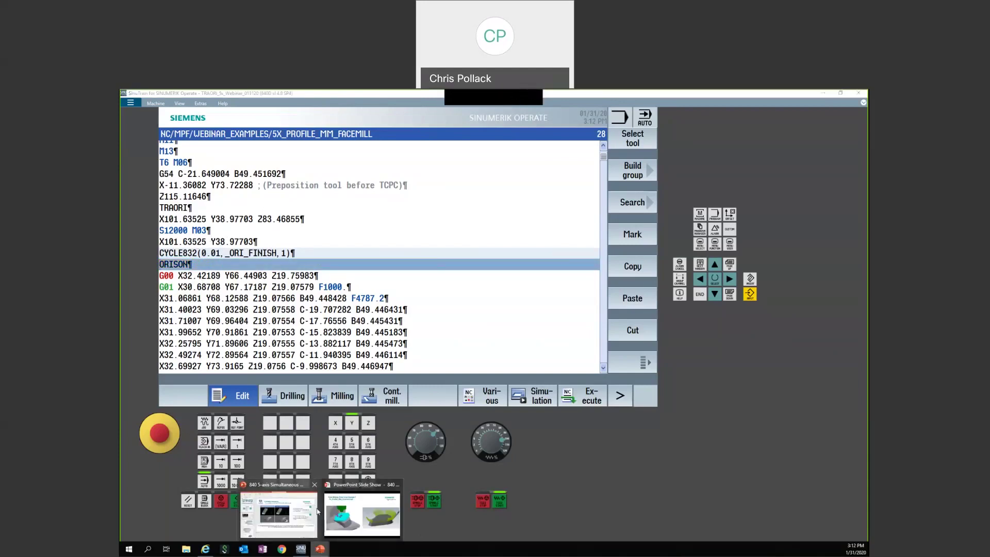
left_click(361, 514)
left_click(450, 335)
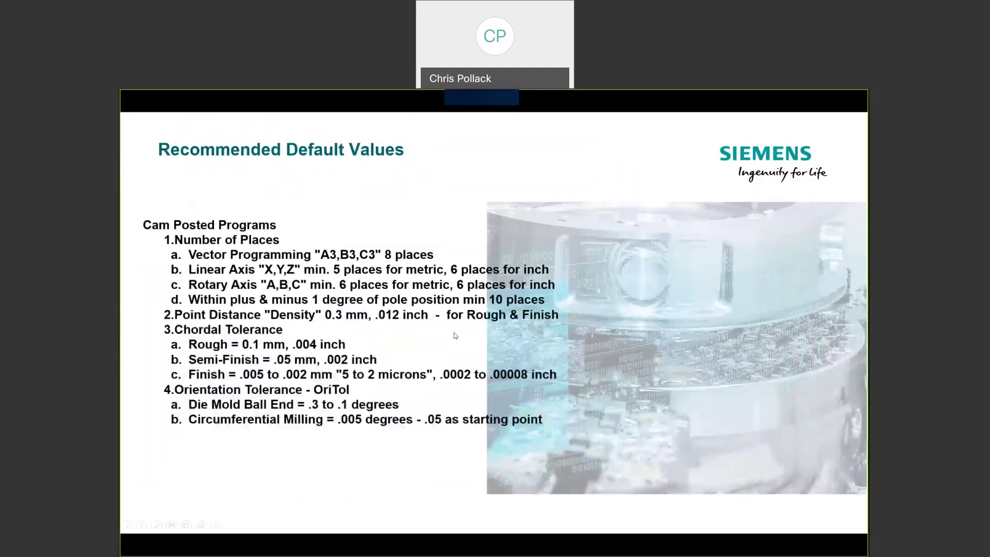